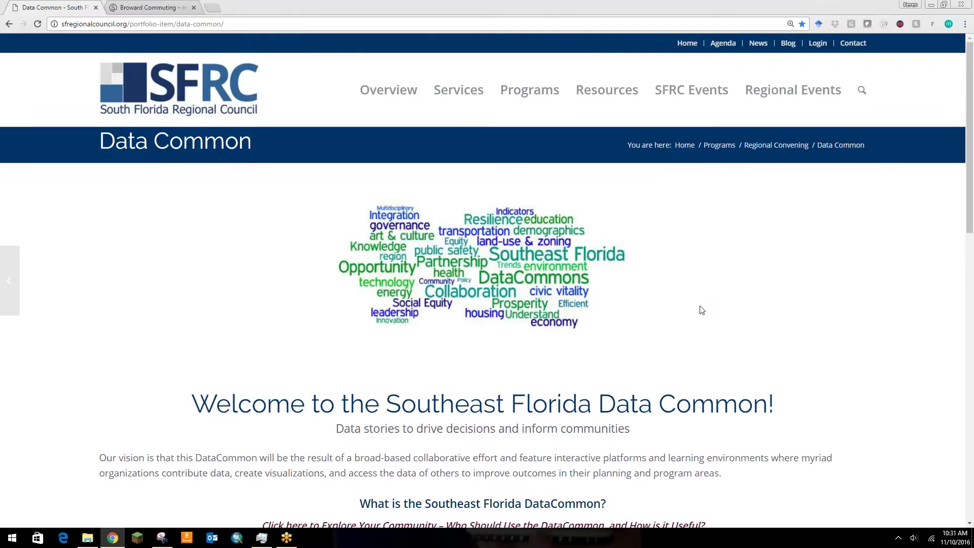
- Look through the Southeast Florida Data Common page down to its six data story categories
scroll(702, 310, "down", 2)
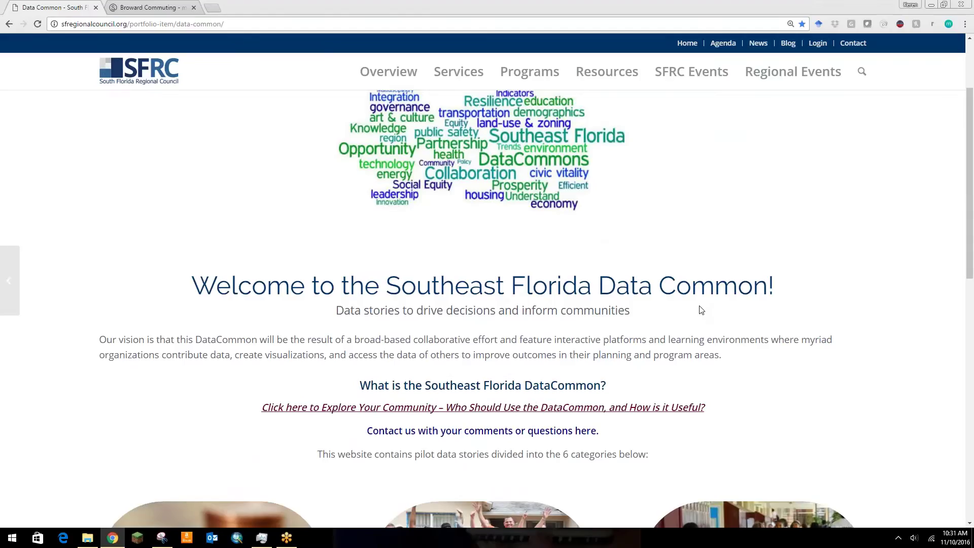
scroll(702, 310, "down", 2)
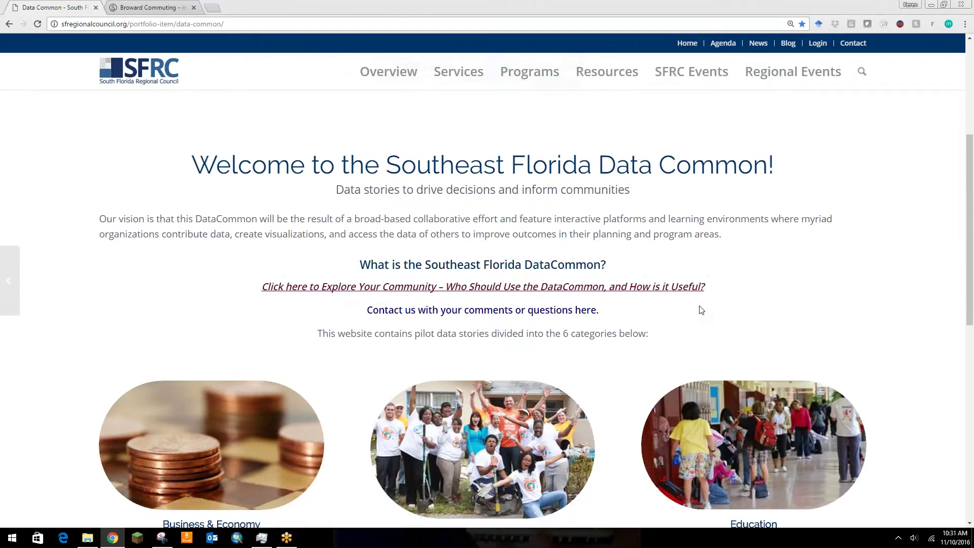
scroll(702, 310, "down", 4)
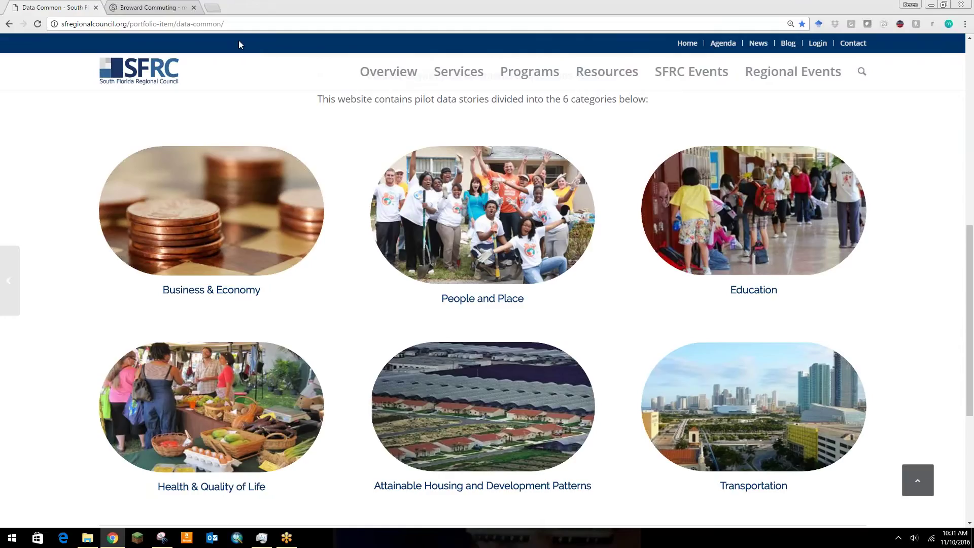
- Switch to the Broward Commuting map and look over the county's commute origin and destination census tracts
left_click(161, 10)
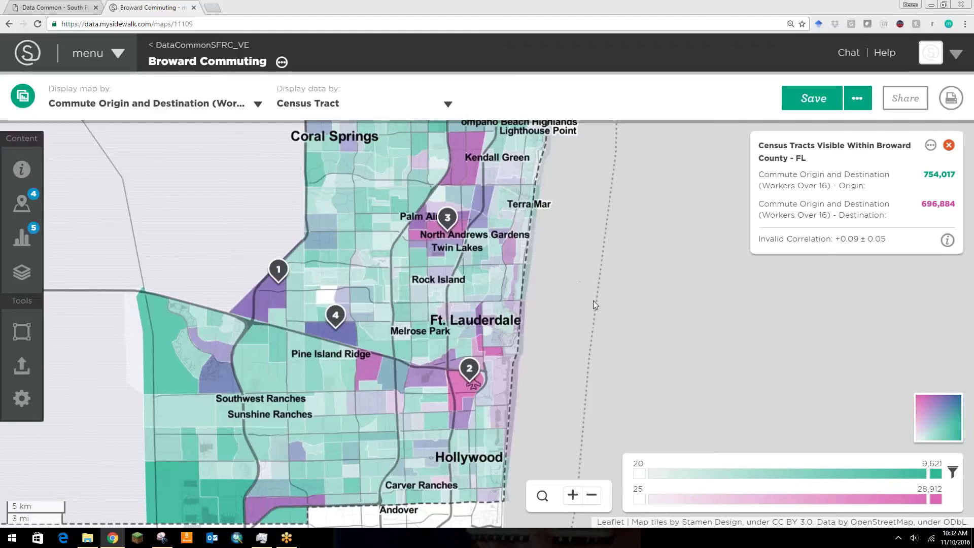
left_click_drag(594, 305, 627, 278)
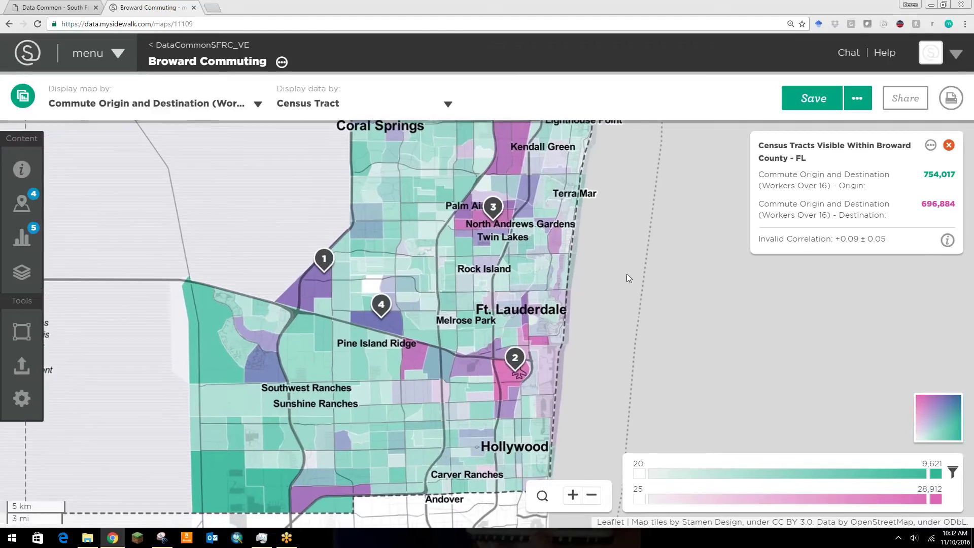
mouse_move(214, 258)
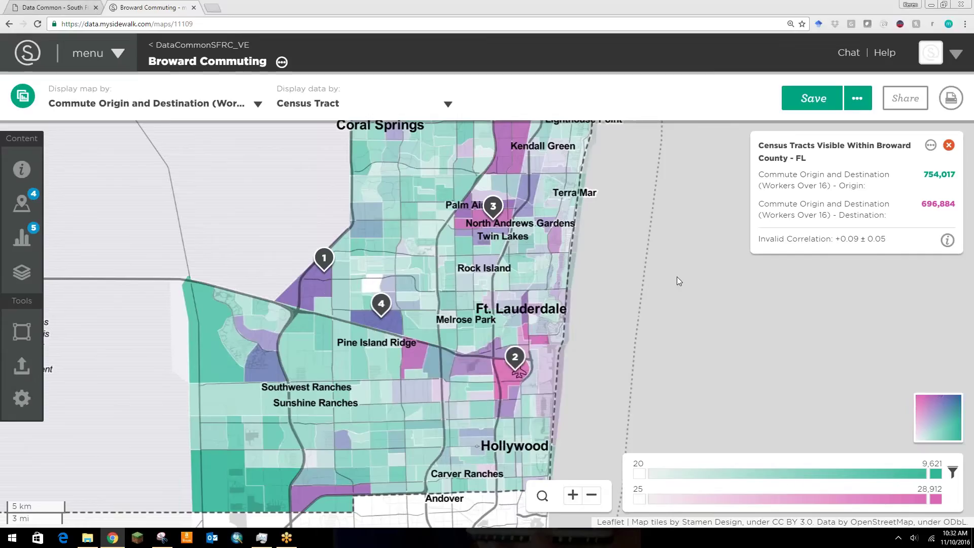
left_click_drag(678, 278, 653, 290)
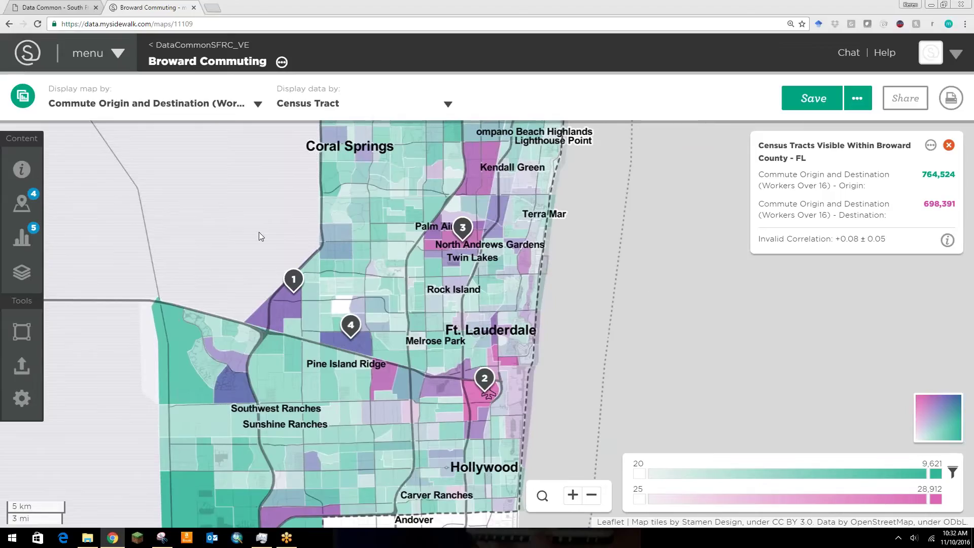
- Open the map information and read the descriptions and value ranges of the two commute variables
left_click(25, 172)
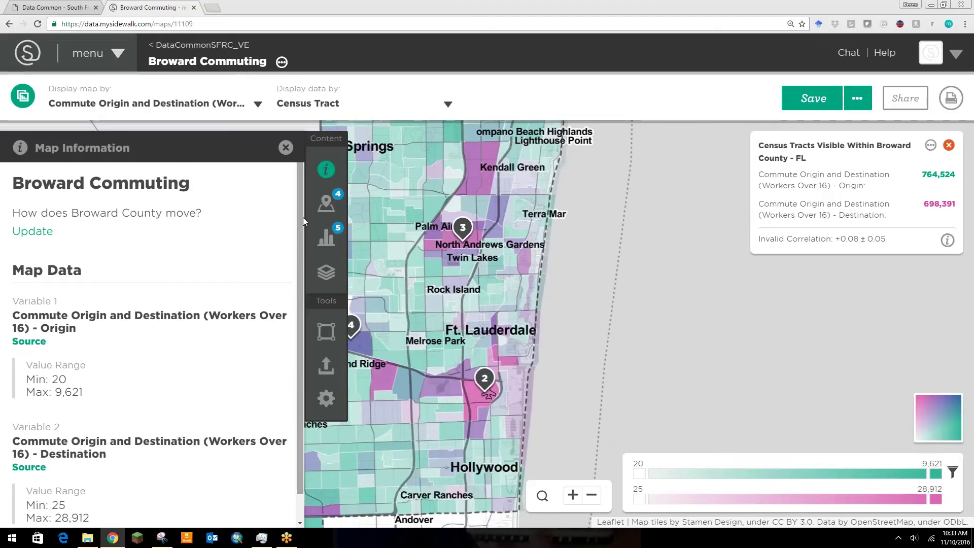
left_click_drag(302, 219, 301, 267)
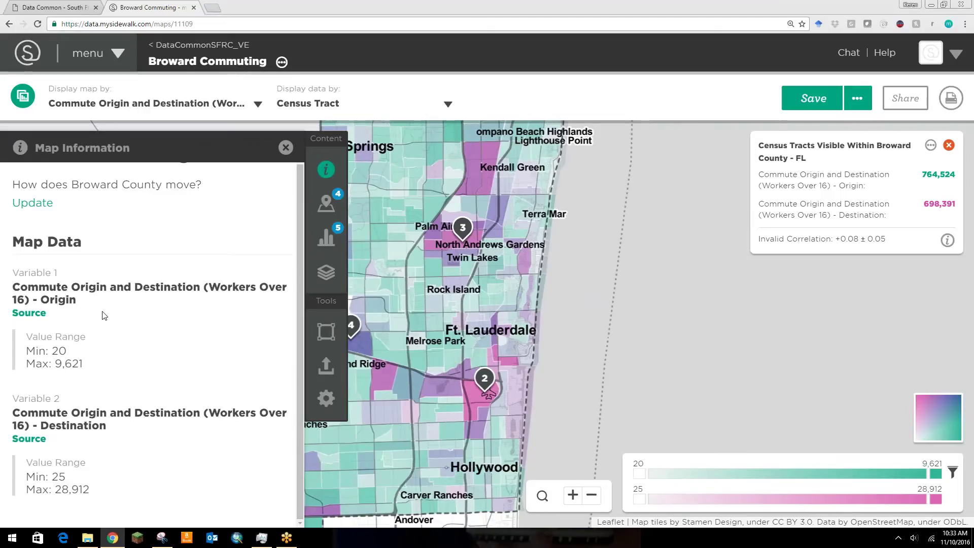
- Open the charts and review employment industry, number of jobs, travel time to work and commute type for the visible tracts
left_click(327, 240)
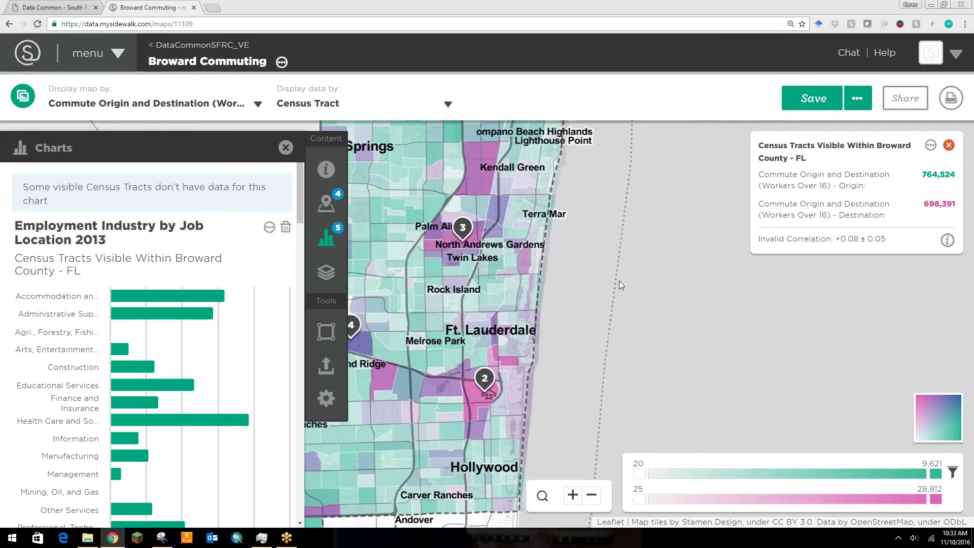
left_click_drag(619, 281, 718, 262)
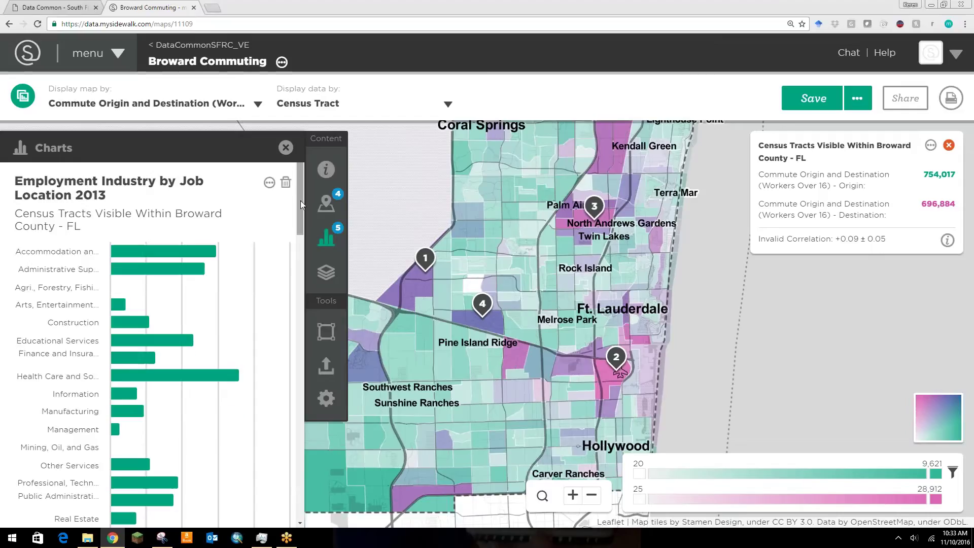
left_click_drag(300, 206, 301, 217)
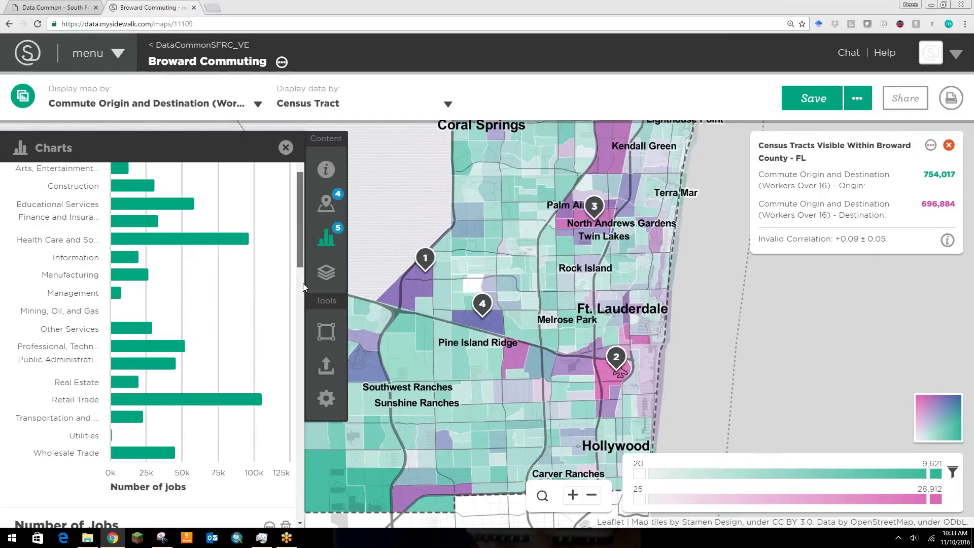
scroll(303, 283, "down", 8)
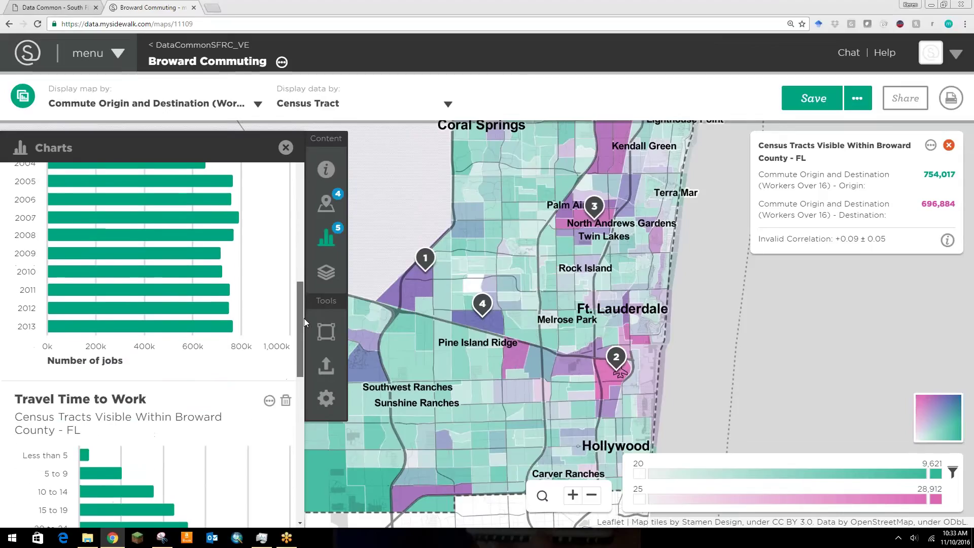
scroll(305, 323, "down", 3)
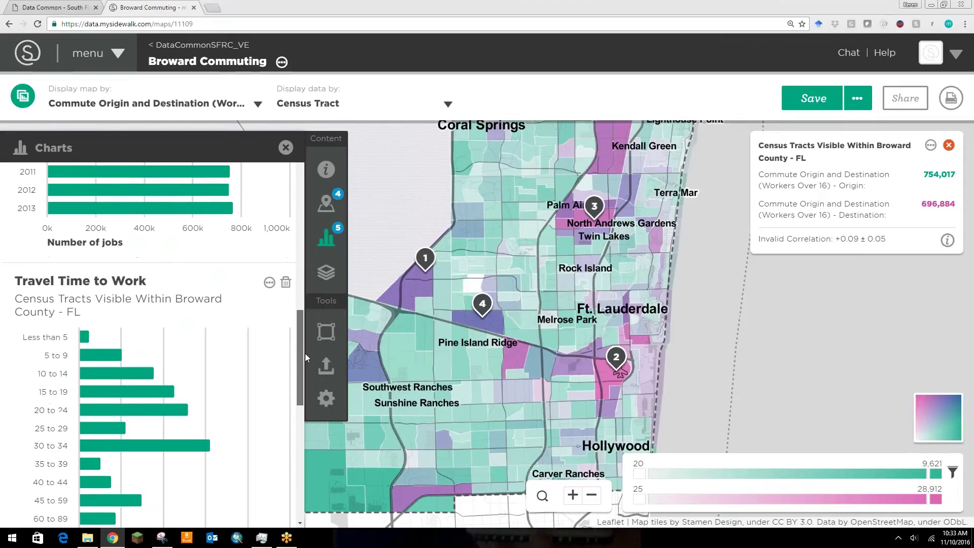
scroll(306, 353, "down", 6)
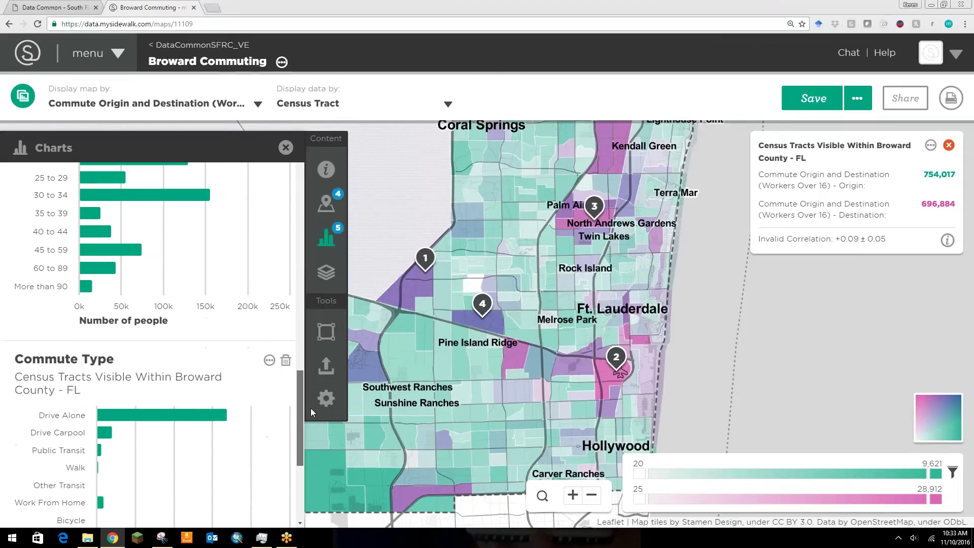
left_click_drag(310, 408, 302, 362)
- Inspect the commute values and Travel Time to Work chart for individual census tracts near markers 1 and 4
mouse_move(411, 211)
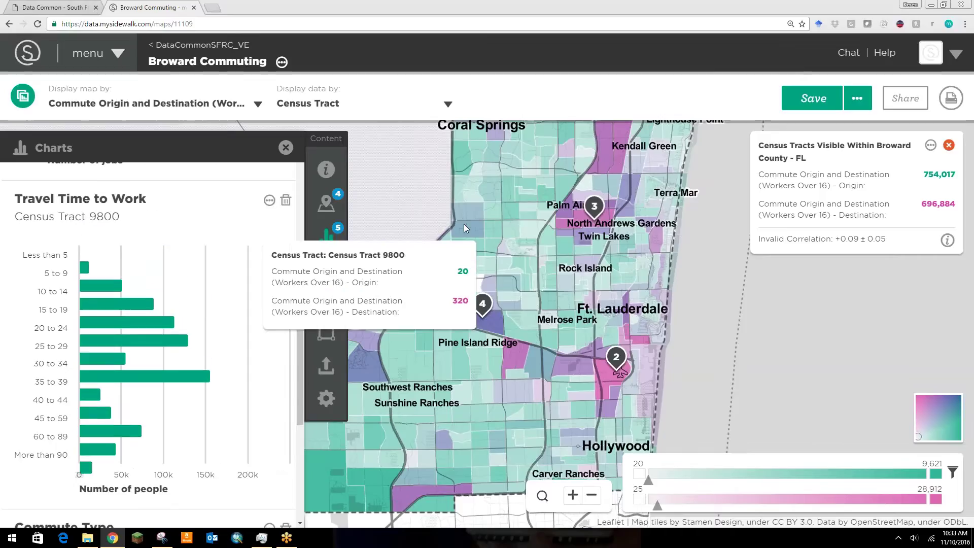
mouse_move(464, 224)
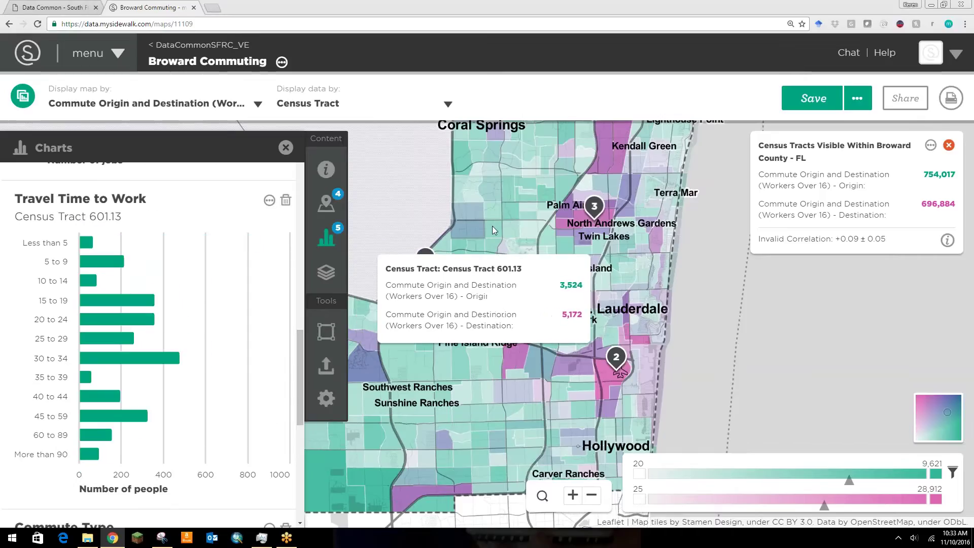
mouse_move(494, 228)
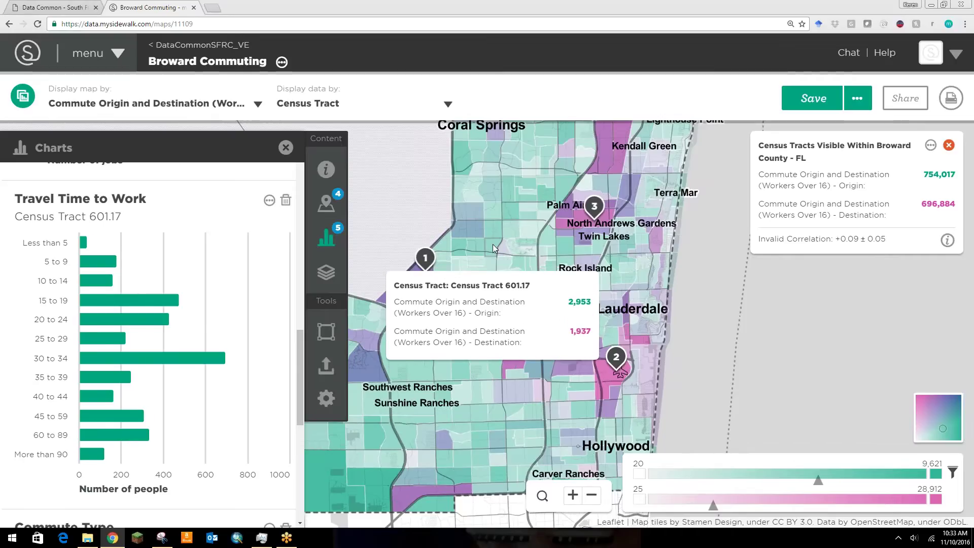
mouse_move(437, 279)
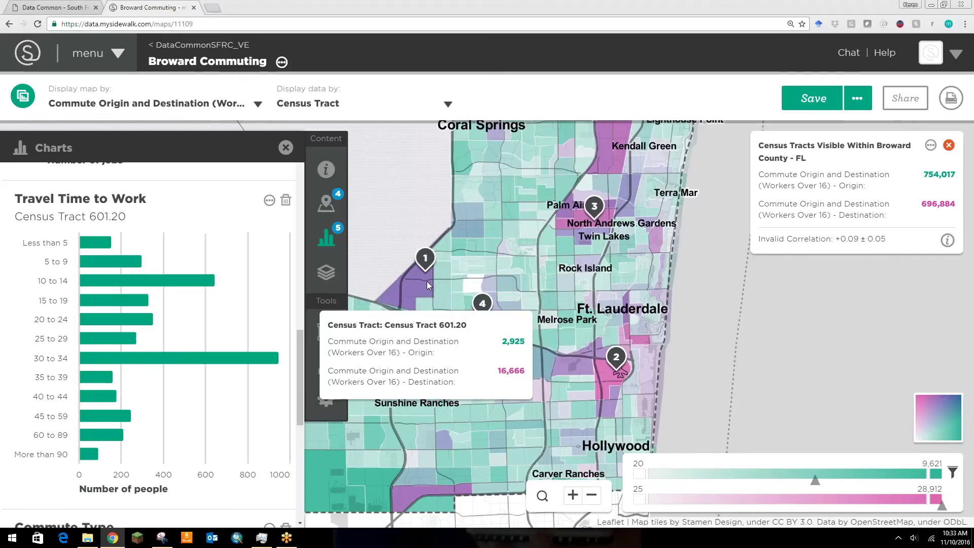
mouse_move(461, 316)
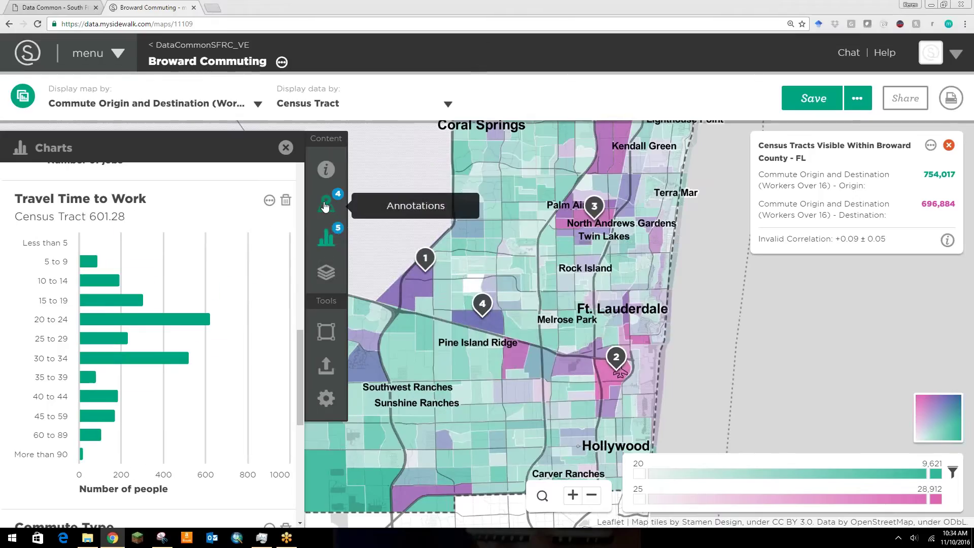
- Open the list of map annotations and inspect the area around the Fort Lauderdale-Hollywood International Airport marker
left_click(326, 207)
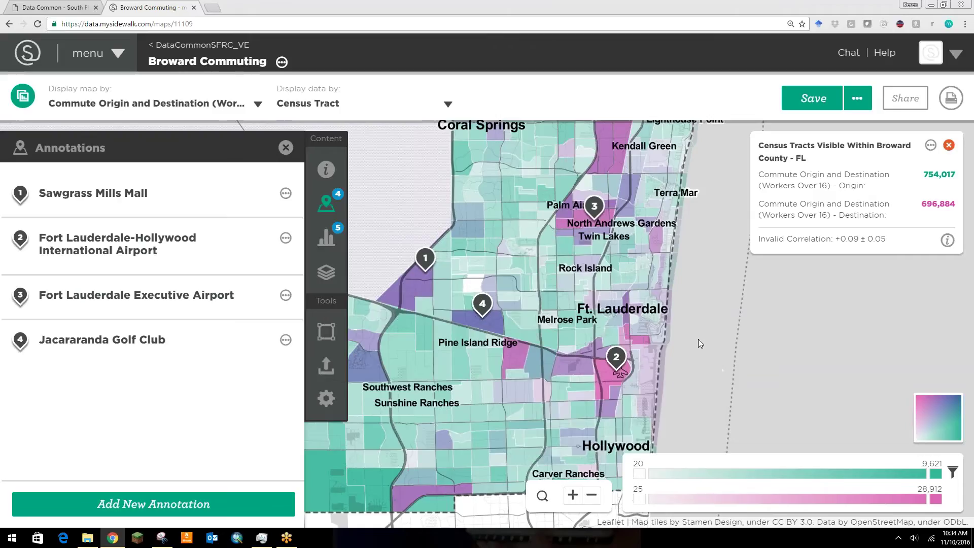
left_click_drag(699, 339, 706, 329)
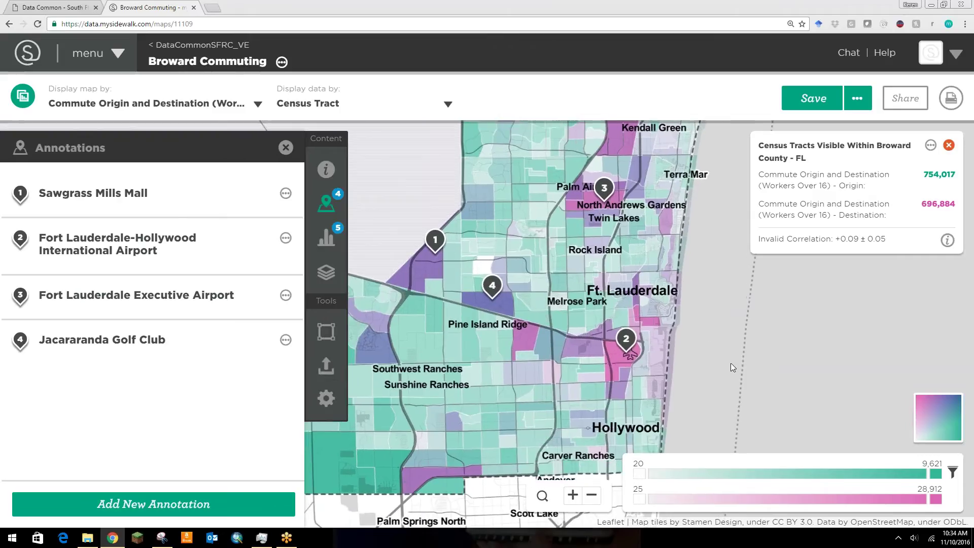
mouse_move(617, 355)
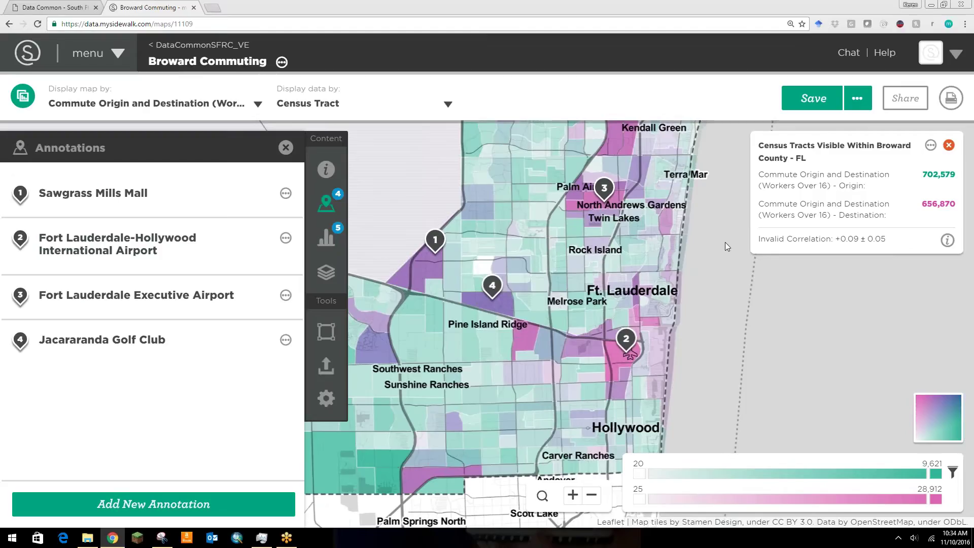
- Open the Jacararanda Golf Club annotation and read through to its public response question
left_click(142, 348)
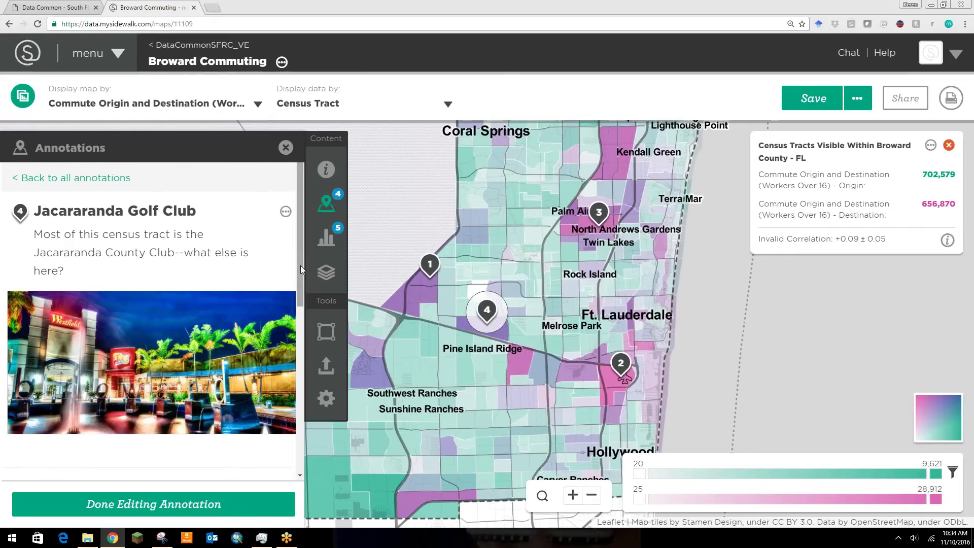
left_click_drag(300, 266, 300, 287)
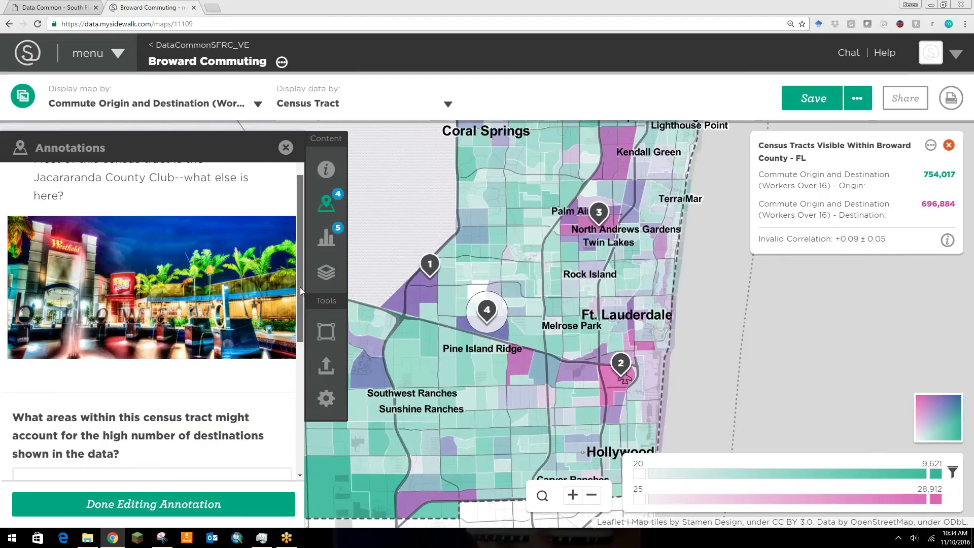
scroll(300, 288, "down", 1)
scroll(301, 250, "down", 1)
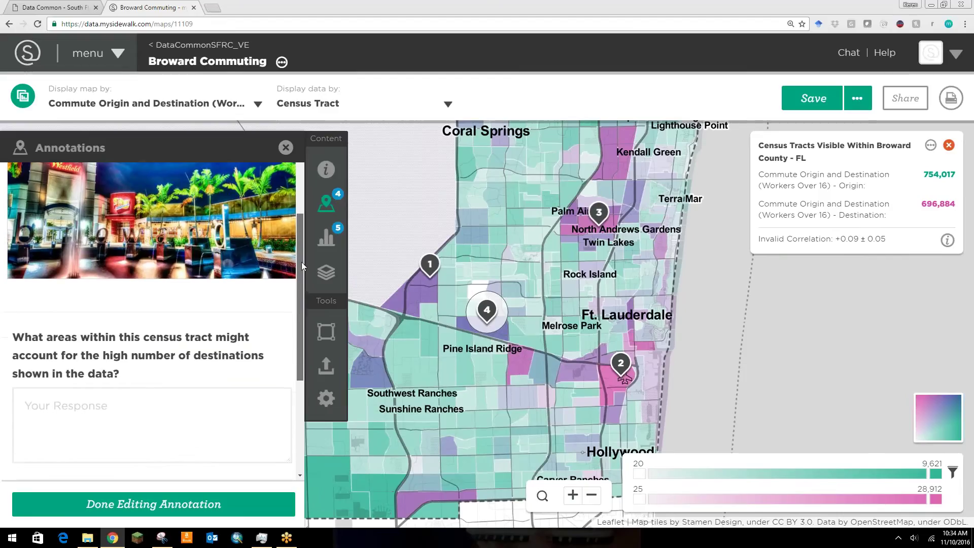
left_click_drag(301, 262, 303, 304)
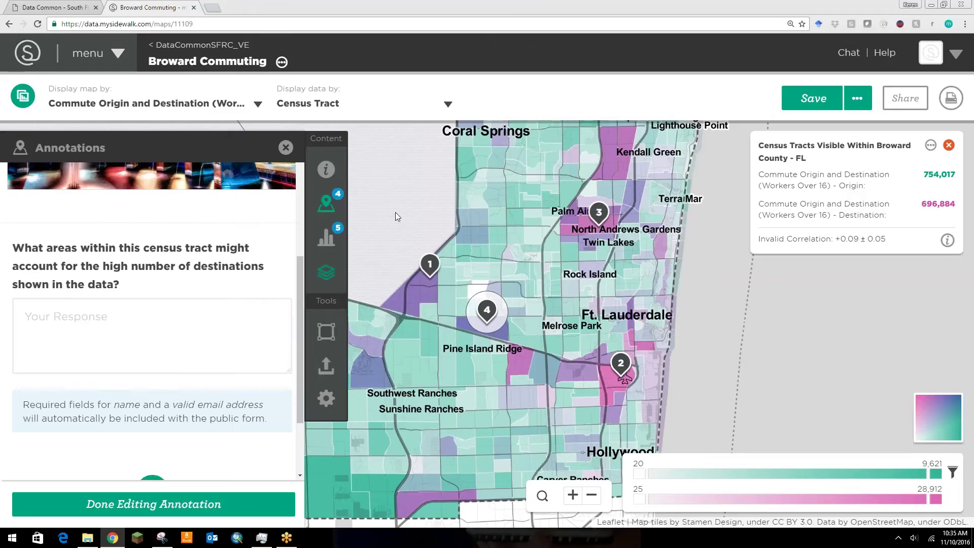
- Overlay the Broward County Parks layer on the map to view the parks, and hide it again
left_click_drag(394, 212, 423, 203)
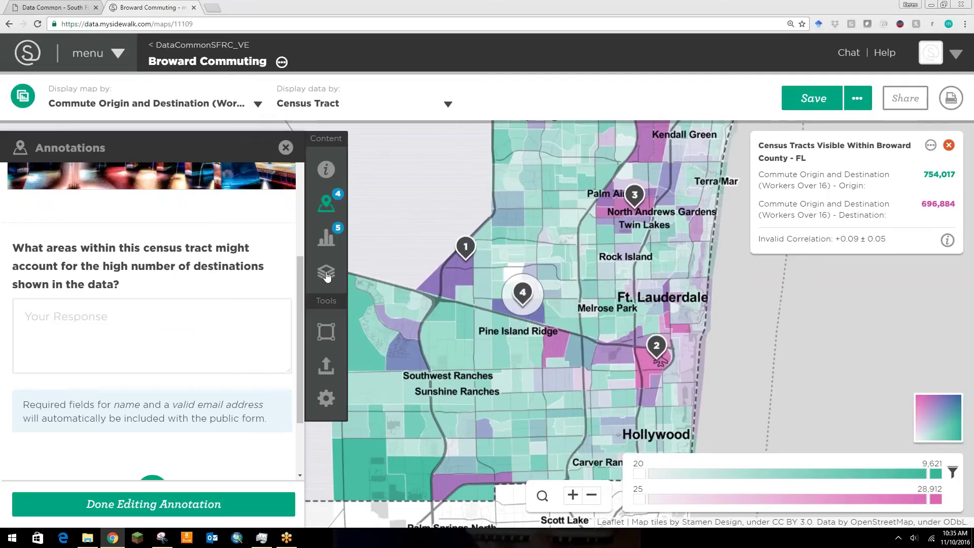
left_click(326, 274)
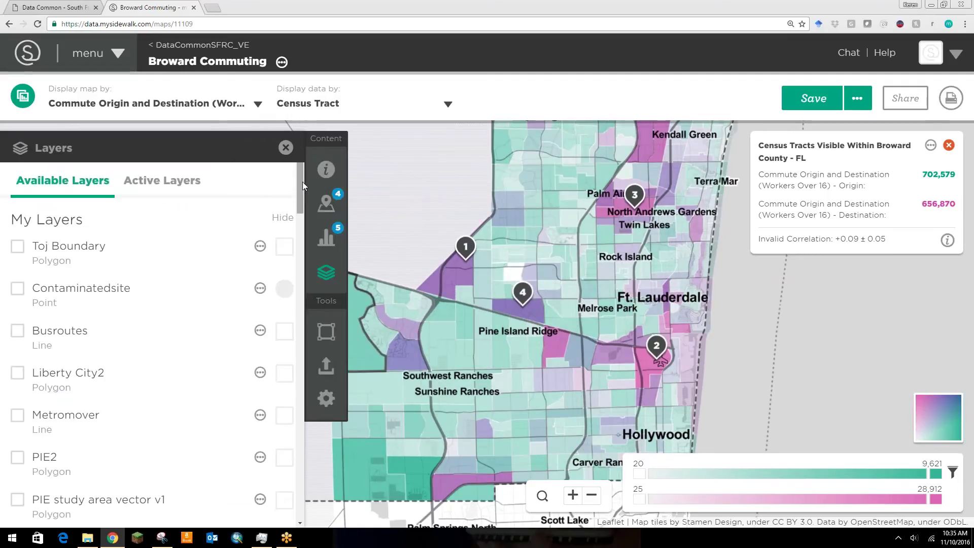
left_click_drag(302, 185, 301, 247)
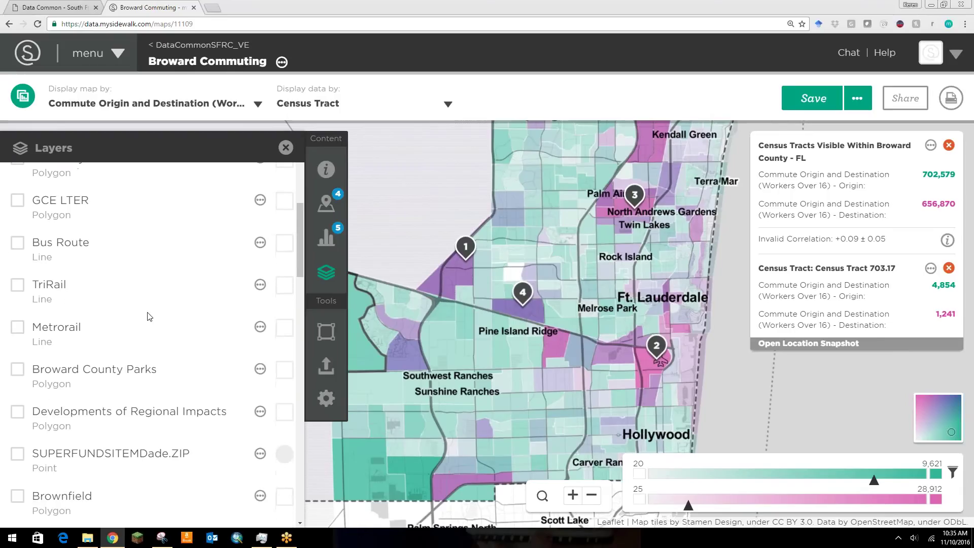
left_click(18, 370)
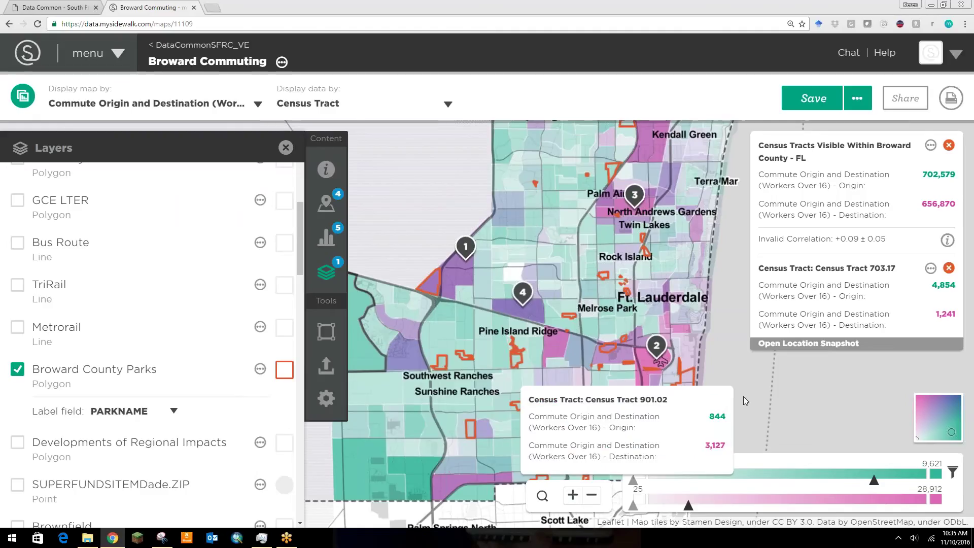
left_click_drag(745, 404, 734, 388)
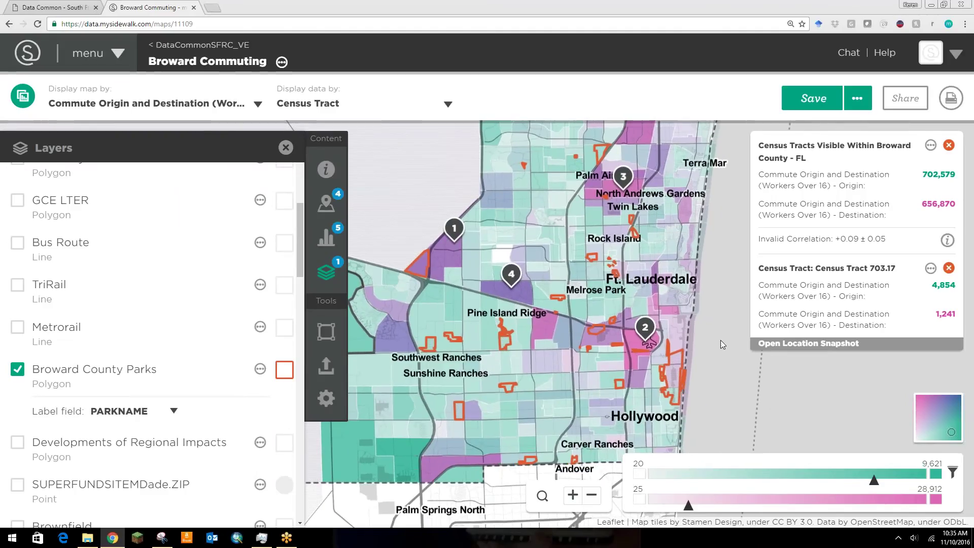
left_click(18, 373)
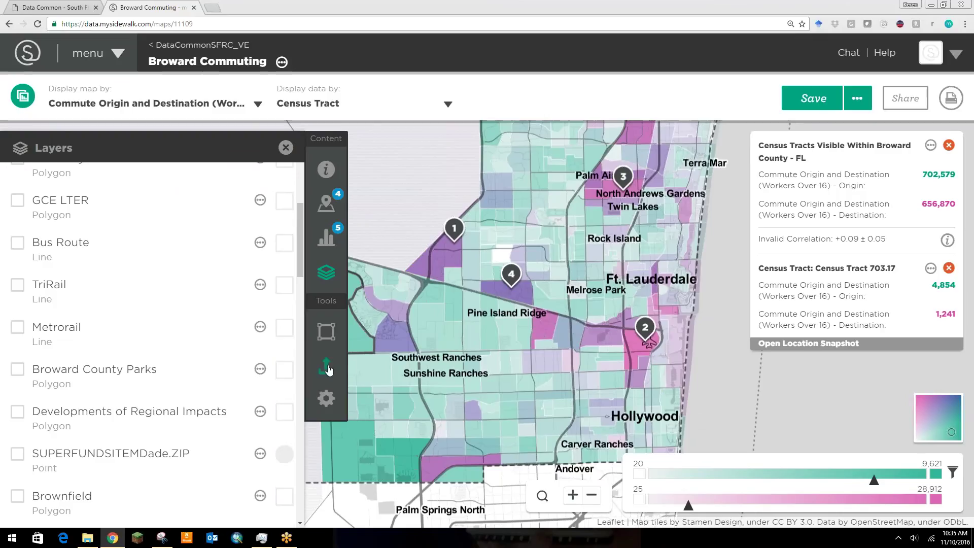
- Set the base map style to Low Contrast in the map settings
left_click(327, 403)
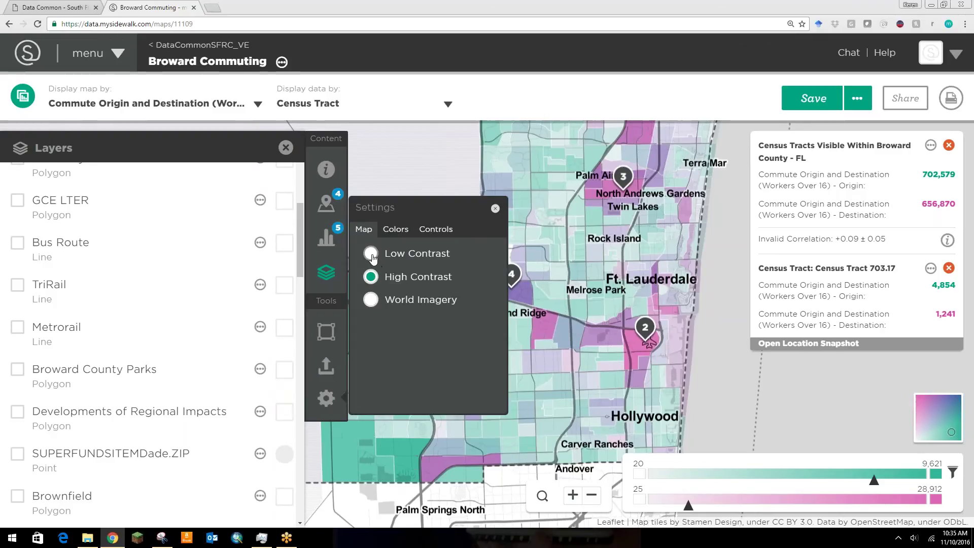
left_click(372, 254)
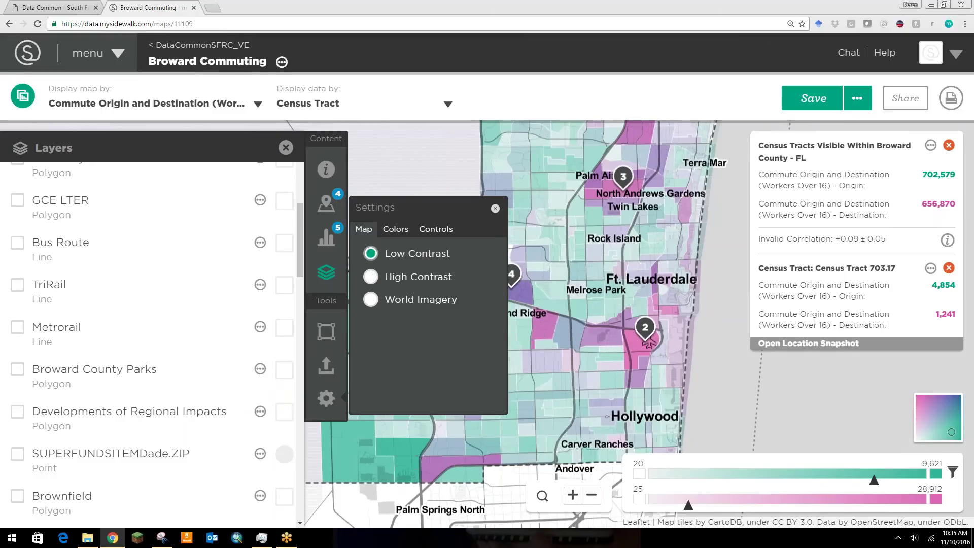
- Set the base map to World Imagery and try the red-blue, blue-orange, purple-lime and orange-green color schemes on the map data
left_click(372, 301)
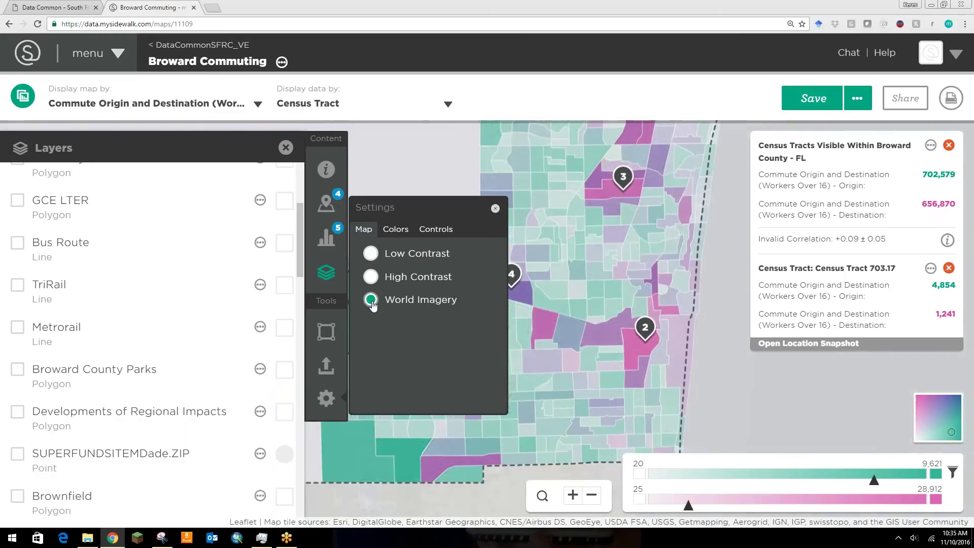
left_click(398, 231)
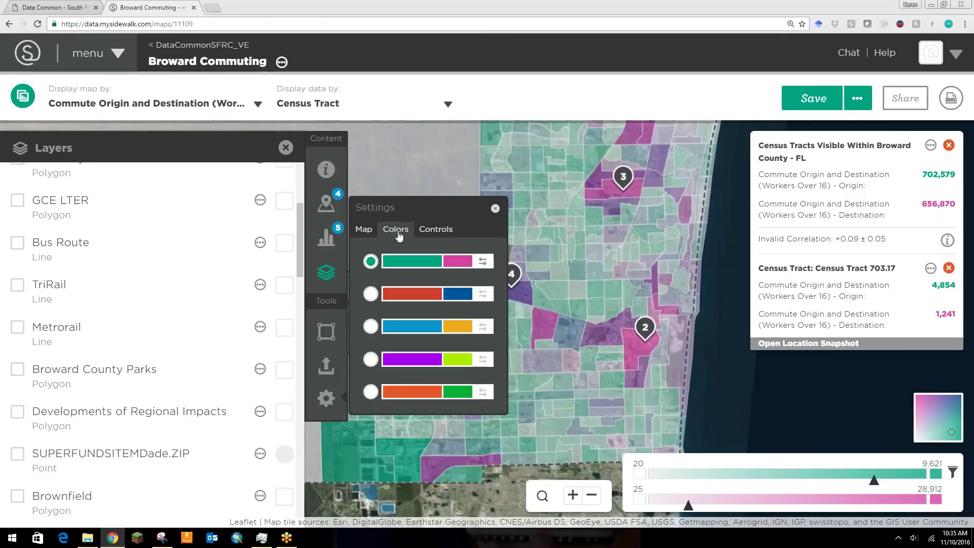
left_click(372, 295)
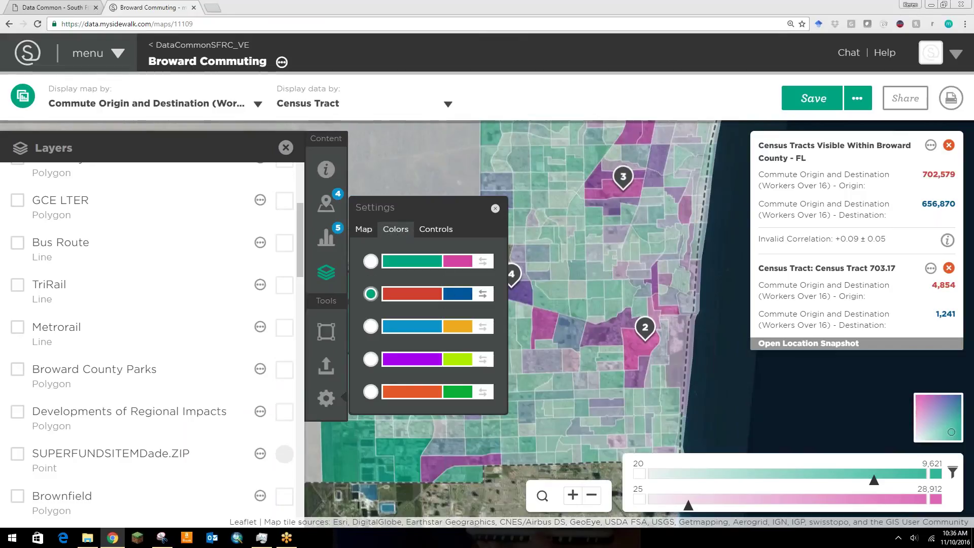
left_click(370, 327)
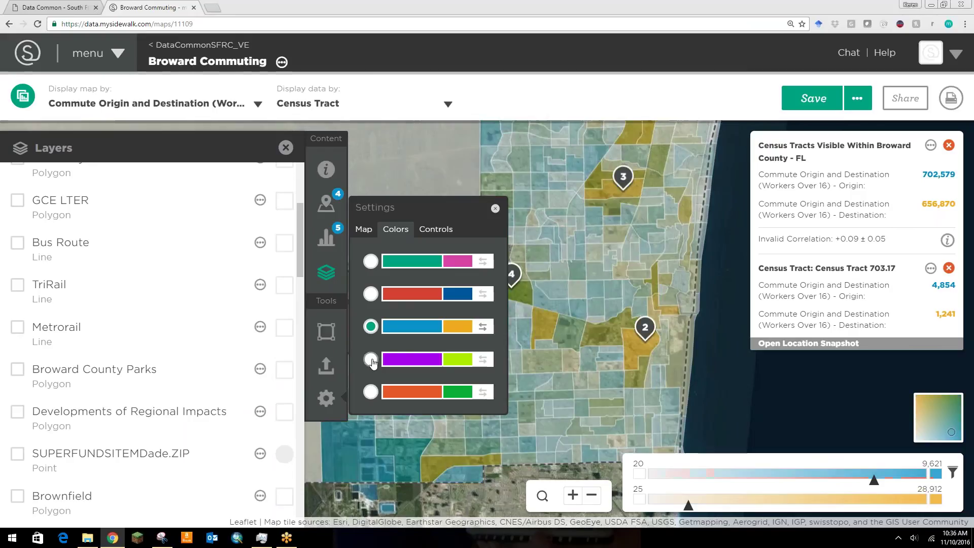
left_click(372, 361)
left_click(371, 391)
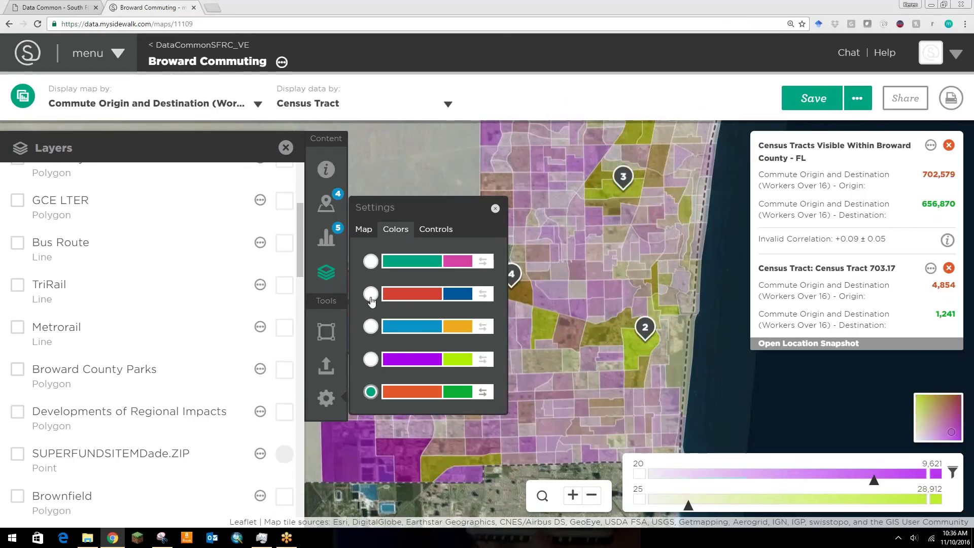
- Apply the red and blue color scheme to the commuting data, close the map settings and view the recolored census tracts
left_click(371, 262)
left_click(371, 294)
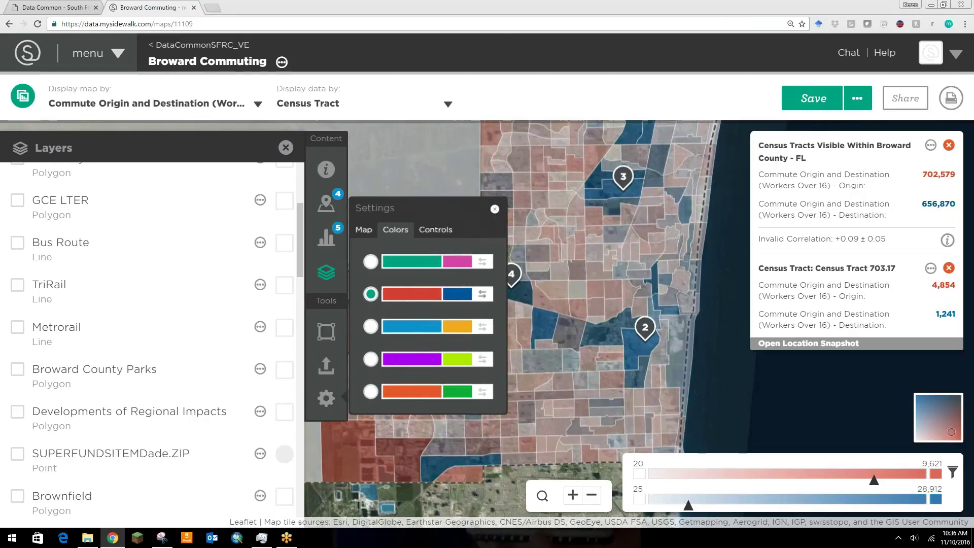
left_click(496, 209)
left_click_drag(458, 199, 498, 148)
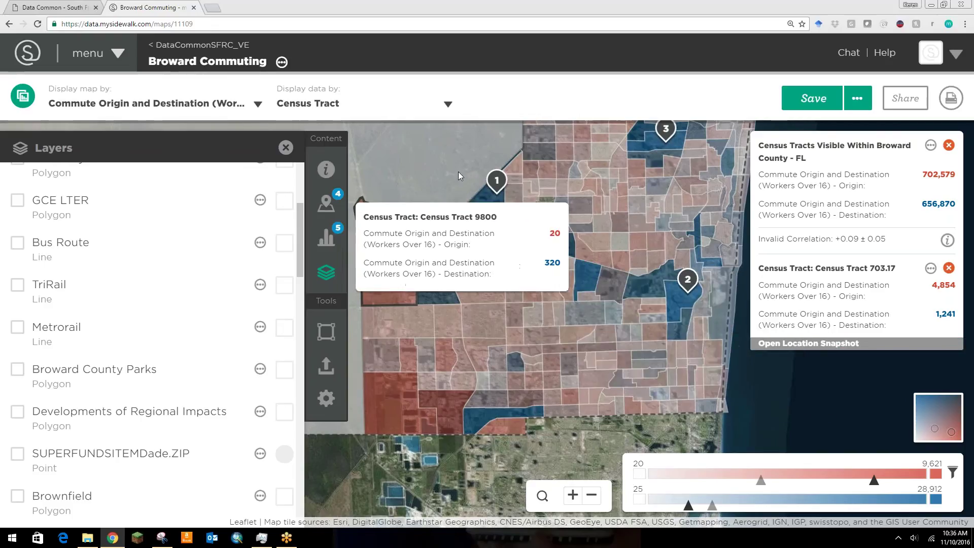
left_click_drag(459, 171, 443, 274)
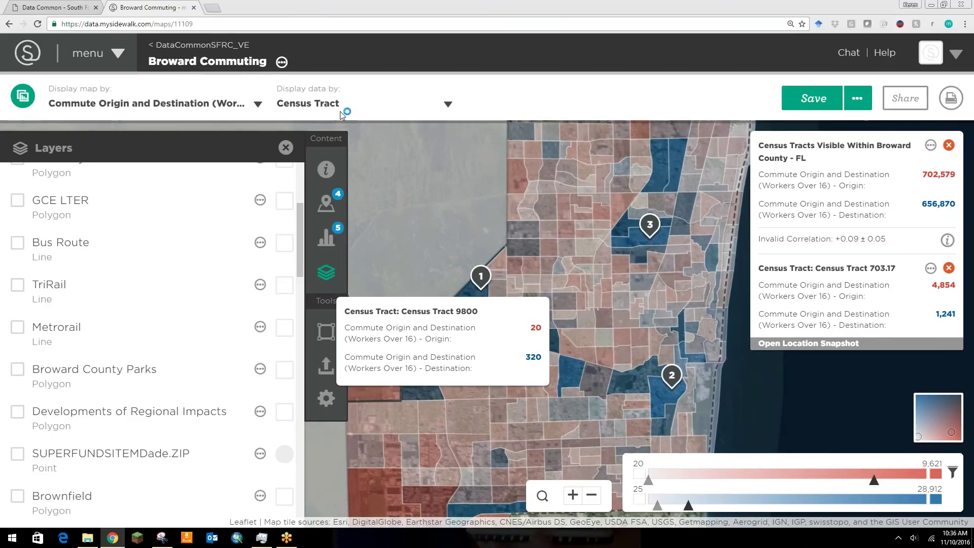